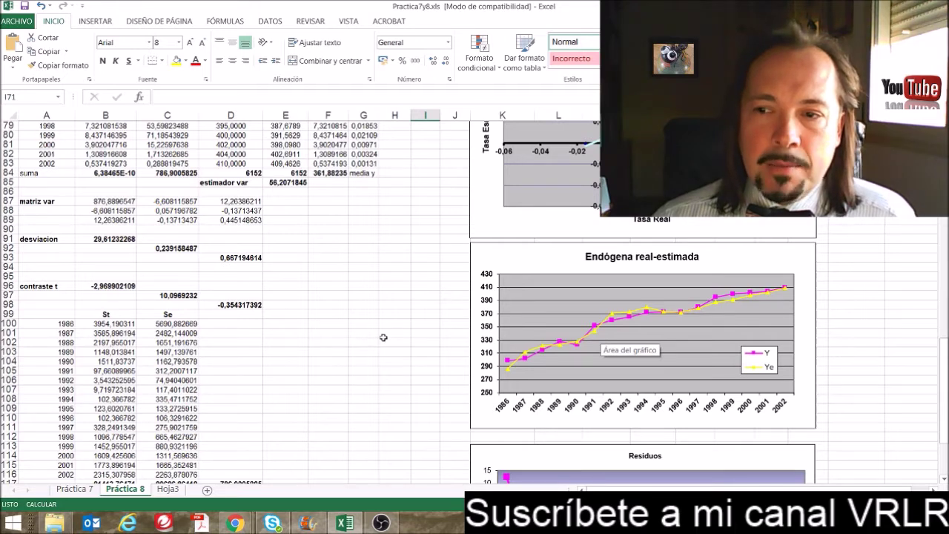
Step: Inspect the data series and the vertical axis scale options of the Endógena real-estimada chart, leaving them as they are
{"action": "left_click", "coordinate": [521, 361]}
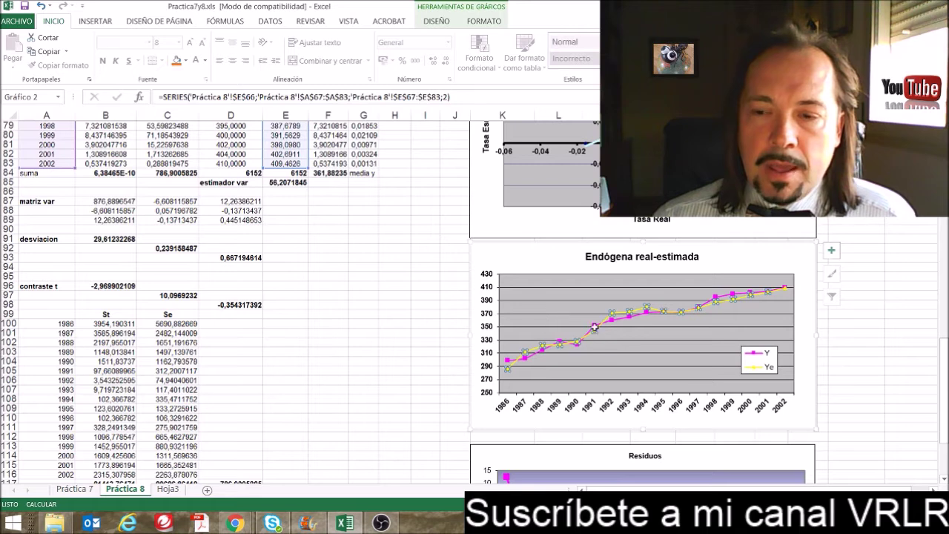
{"action": "left_click", "coordinate": [530, 365]}
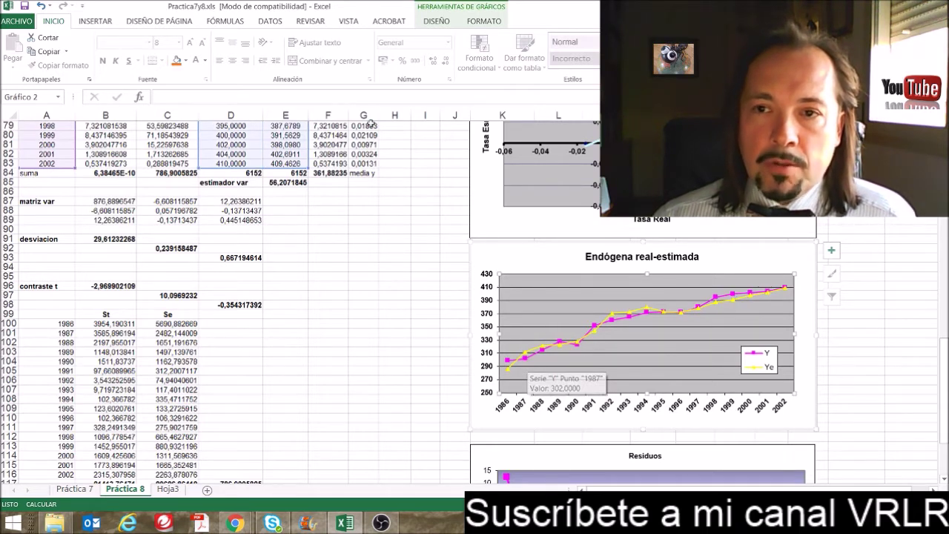
{"action": "left_click", "coordinate": [491, 321]}
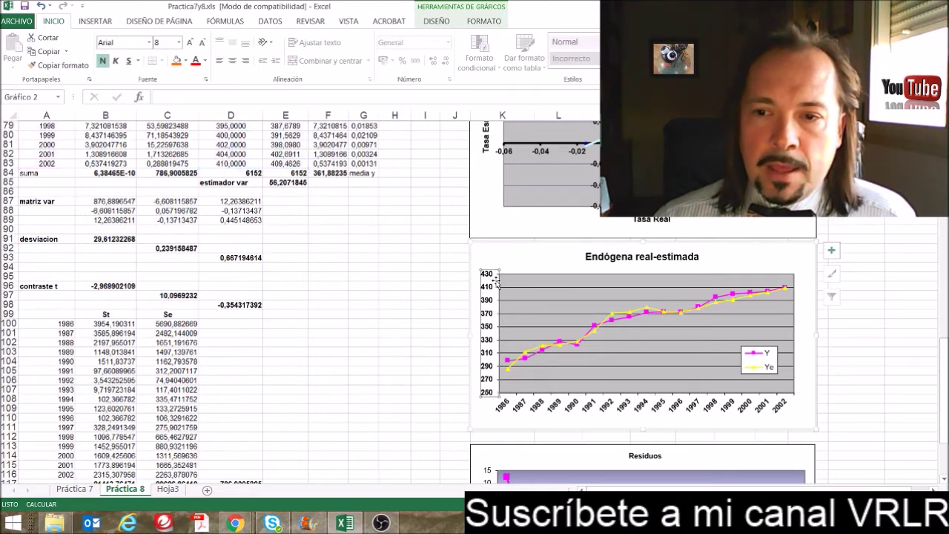
{"action": "right_click", "coordinate": [497, 345]}
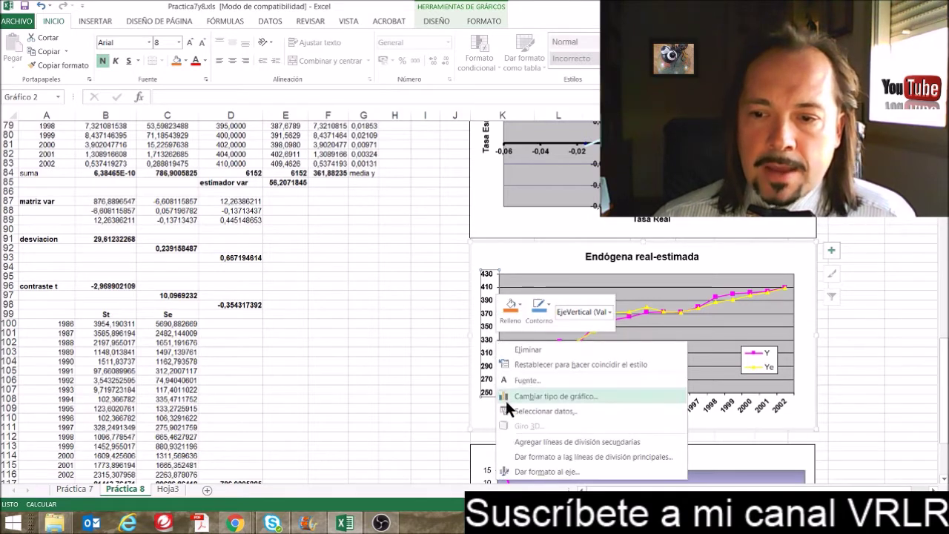
{"action": "left_click", "coordinate": [529, 471]}
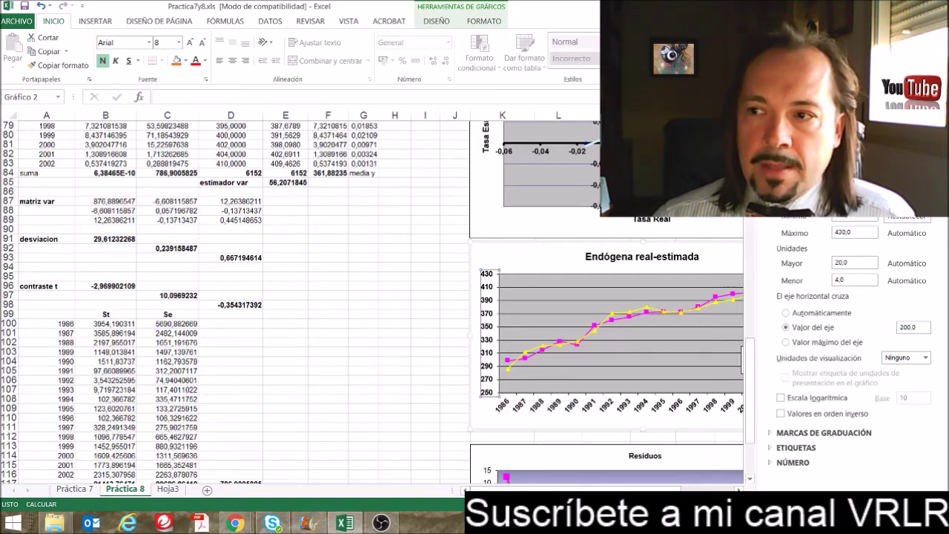
{"action": "left_click", "coordinate": [936, 124]}
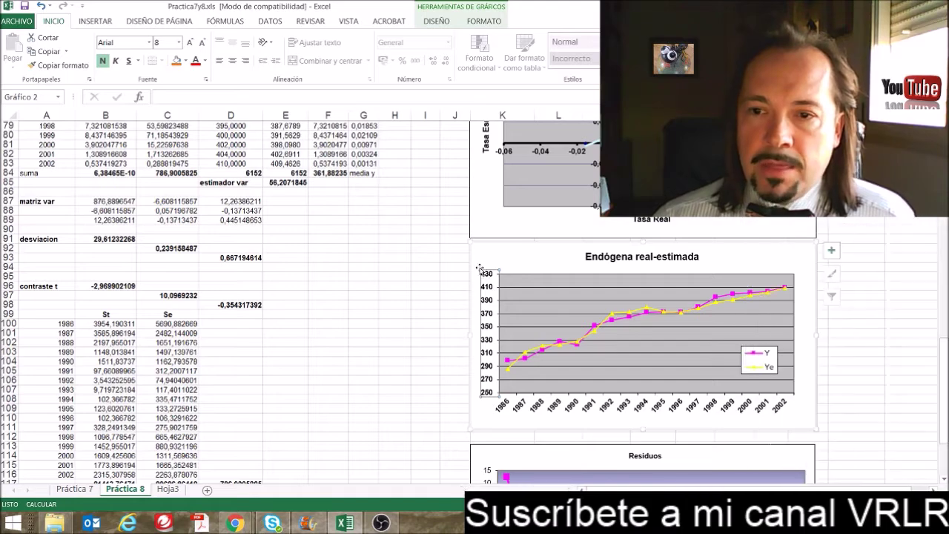
{"action": "left_click", "coordinate": [427, 276]}
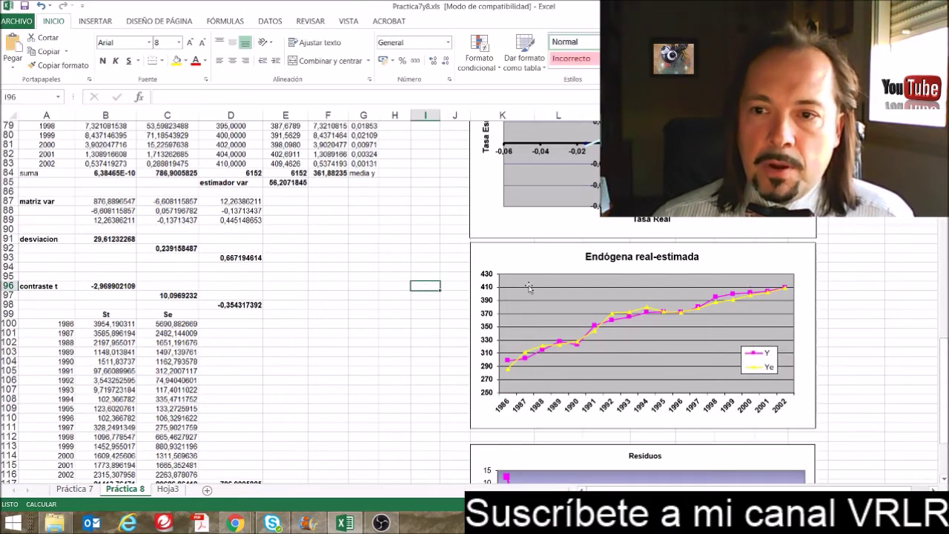
Step: Insert a scatter chart with straight lines and markers from the years 1986–2002 and the Y and Ye columns, and place it over the table
{"action": "left_click", "coordinate": [342, 280]}
{"action": "scroll", "coordinate": [342, 280], "scroll_direction": "up", "scroll_amount": 6}
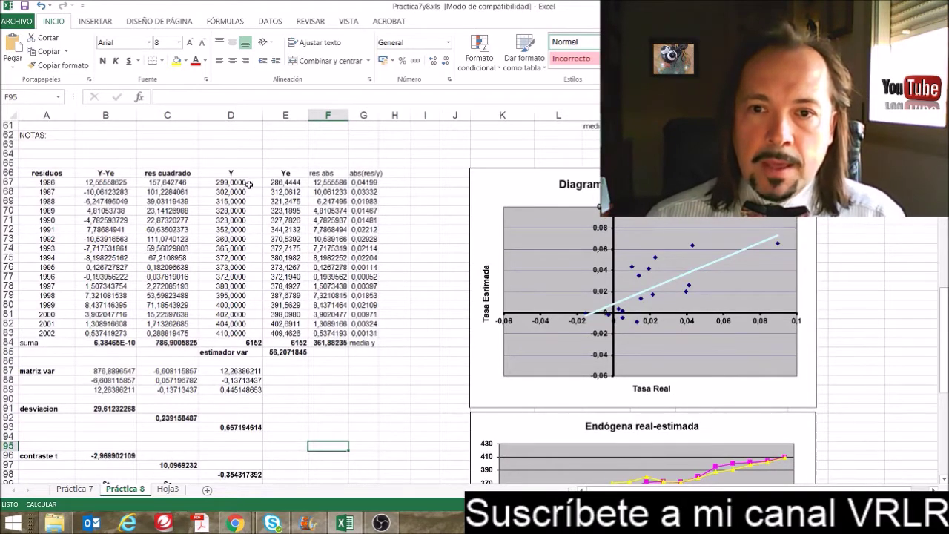
{"action": "left_click_drag", "start_coordinate": [229, 182], "coordinate": [282, 333]}
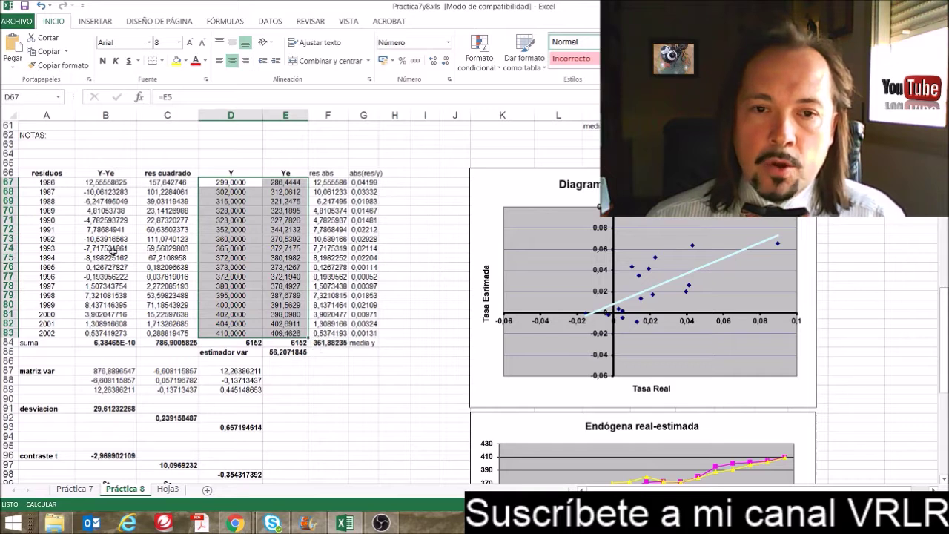
{"action": "left_click_drag", "start_coordinate": [66, 182], "coordinate": [68, 334]}
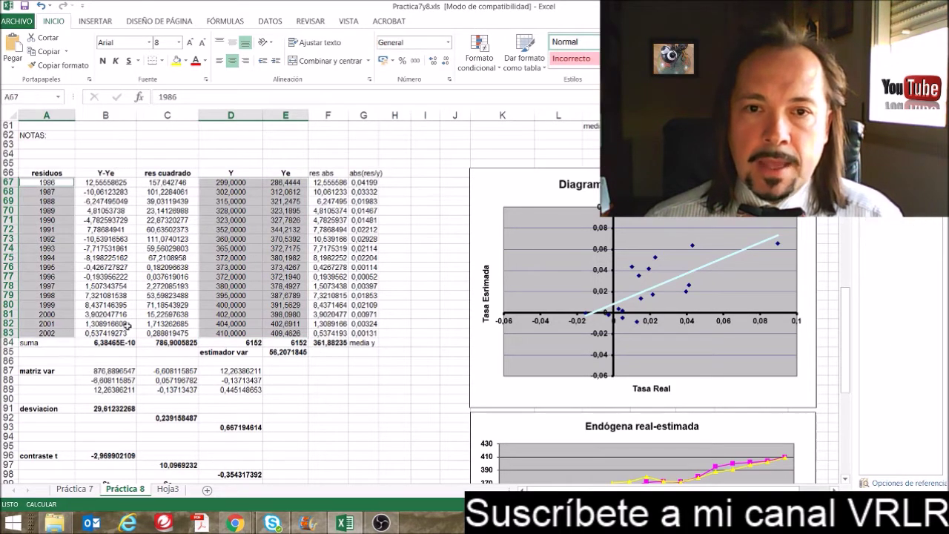
{"action": "left_click", "coordinate": [104, 22]}
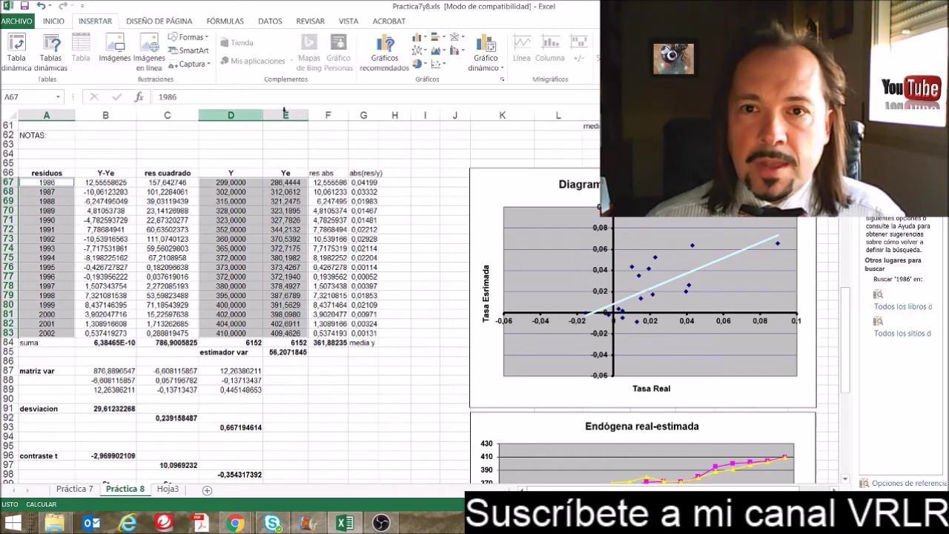
{"action": "left_click", "coordinate": [439, 64]}
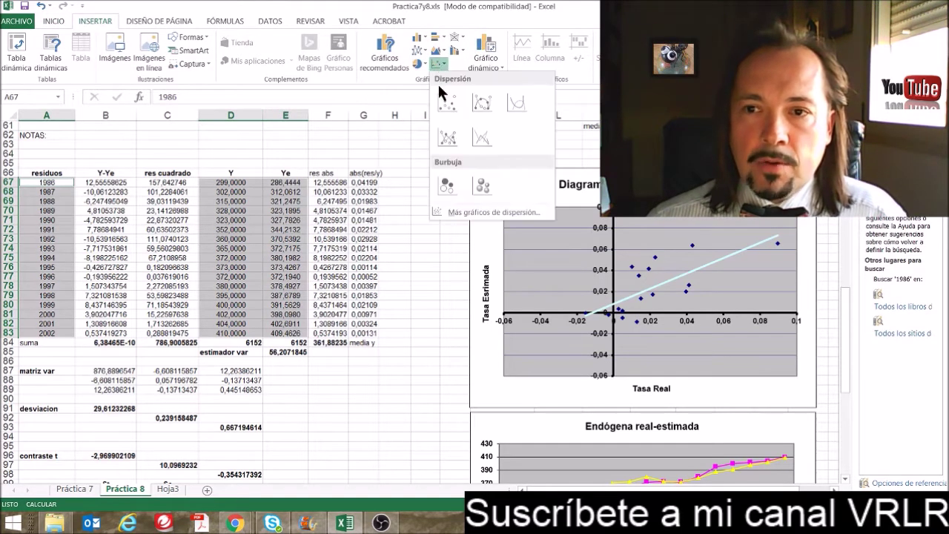
{"action": "left_click", "coordinate": [450, 142]}
{"action": "left_click_drag", "start_coordinate": [418, 212], "coordinate": [333, 187]}
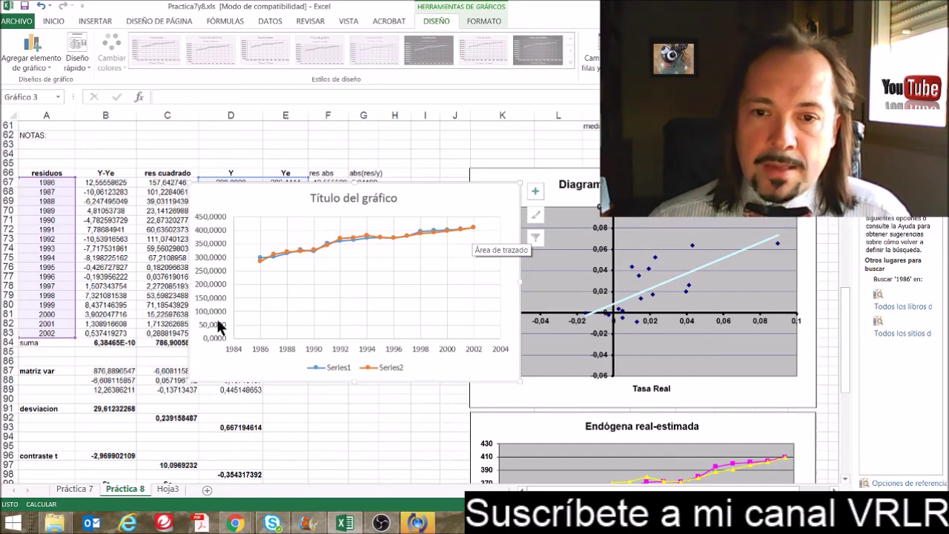
Step: Compare the new scatter chart with the Endógena real-estimada chart and delete the new one
{"action": "left_click", "coordinate": [449, 417]}
{"action": "scroll", "coordinate": [449, 417], "scroll_direction": "down", "scroll_amount": 3}
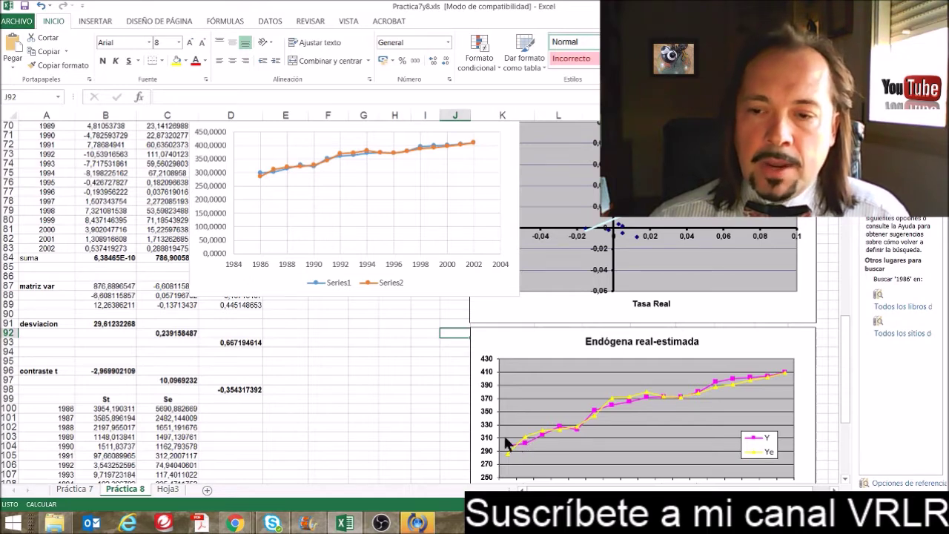
{"action": "left_click", "coordinate": [398, 235]}
{"action": "scroll", "coordinate": [398, 234], "scroll_direction": "up", "scroll_amount": 2}
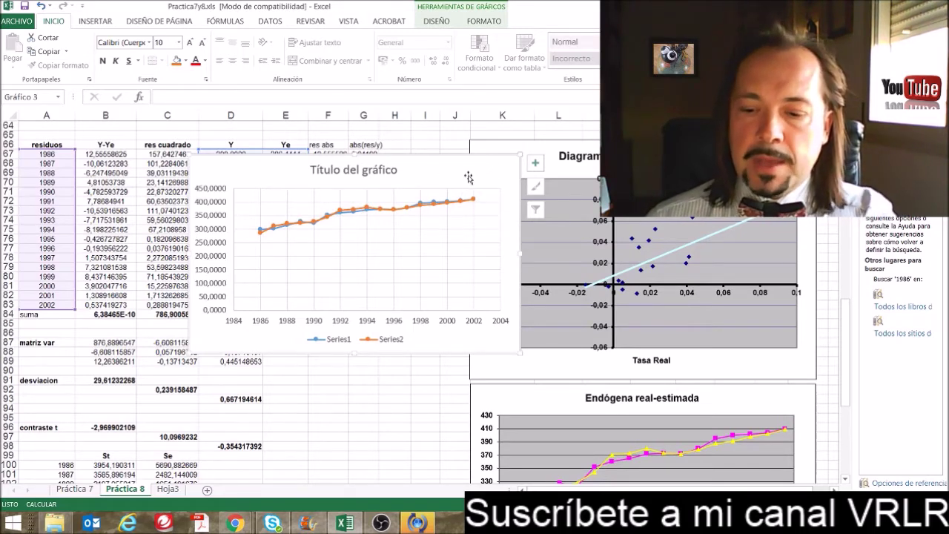
{"action": "key", "text": "Delete"}
Step: Review the Diagrama Predicción-Realización chart alongside the residuals table and the statistics above it
{"action": "left_click", "coordinate": [504, 188]}
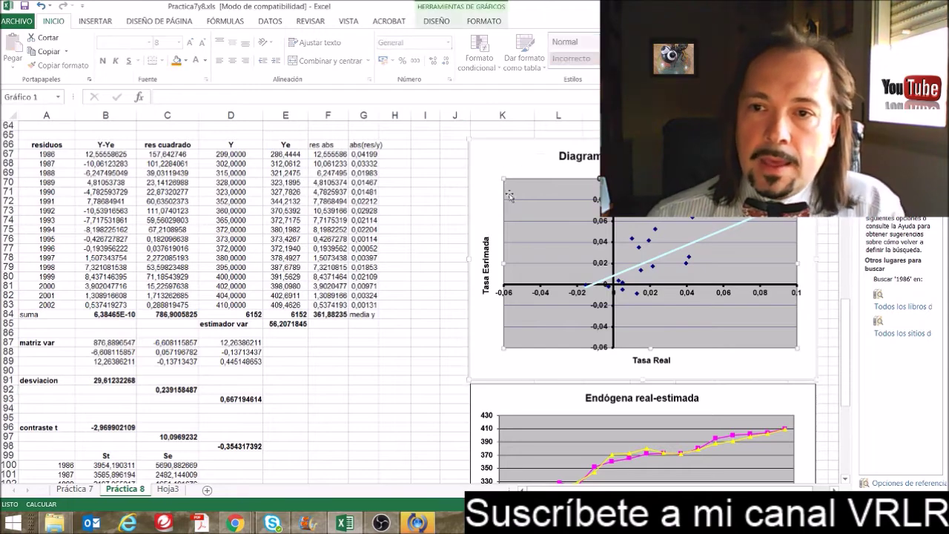
{"action": "left_click", "coordinate": [463, 205]}
{"action": "scroll", "coordinate": [453, 205], "scroll_direction": "up", "scroll_amount": 4}
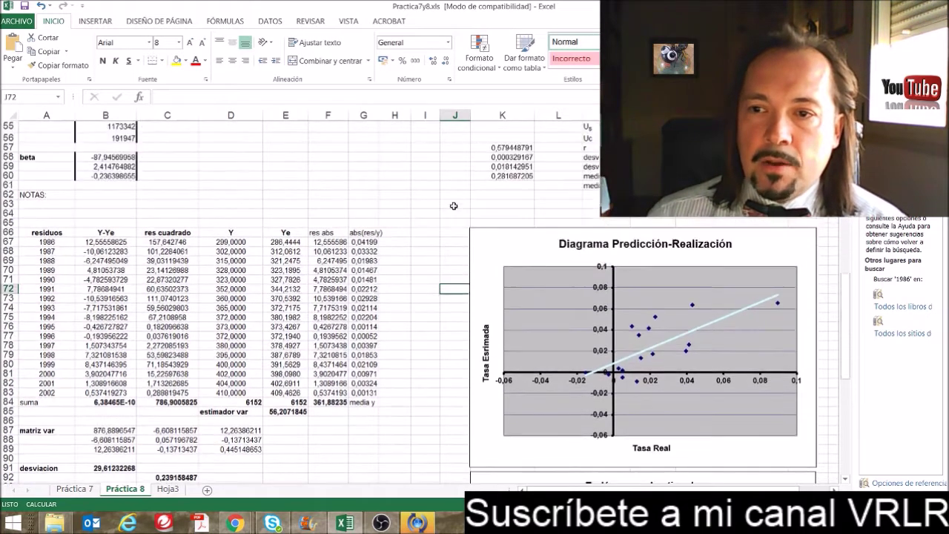
{"action": "scroll", "coordinate": [453, 205], "scroll_direction": "up", "scroll_amount": 1}
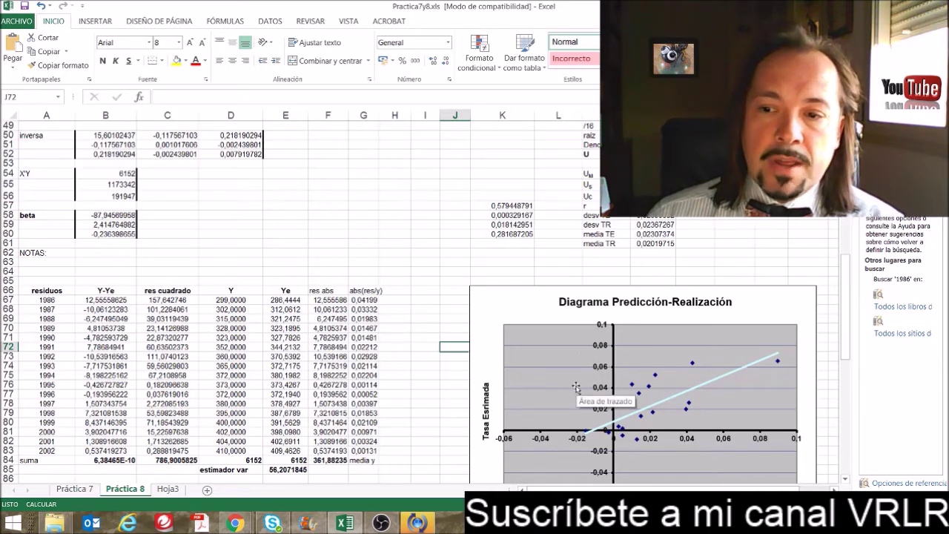
{"action": "scroll", "coordinate": [576, 388], "scroll_direction": "down", "scroll_amount": 1}
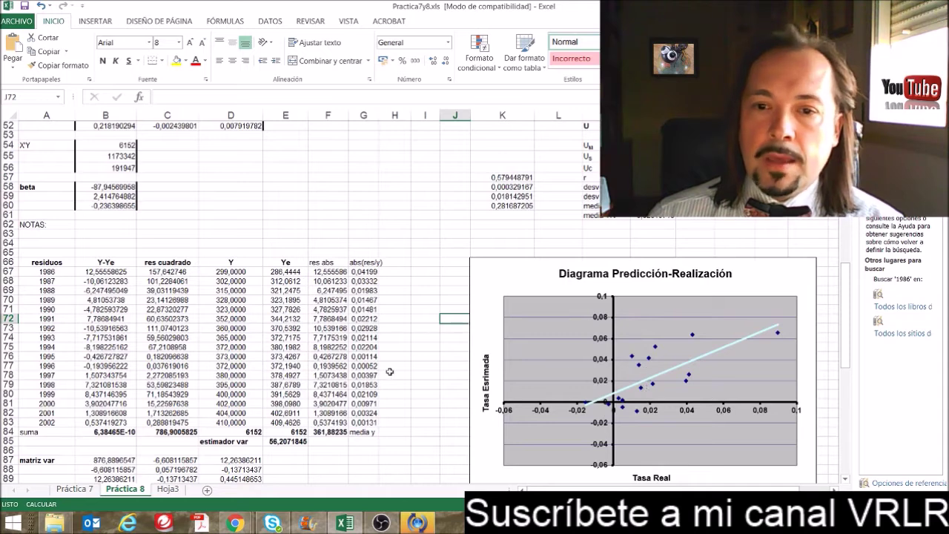
{"action": "scroll", "coordinate": [391, 366], "scroll_direction": "up", "scroll_amount": 2}
{"action": "scroll", "coordinate": [415, 364], "scroll_direction": "down", "scroll_amount": 2}
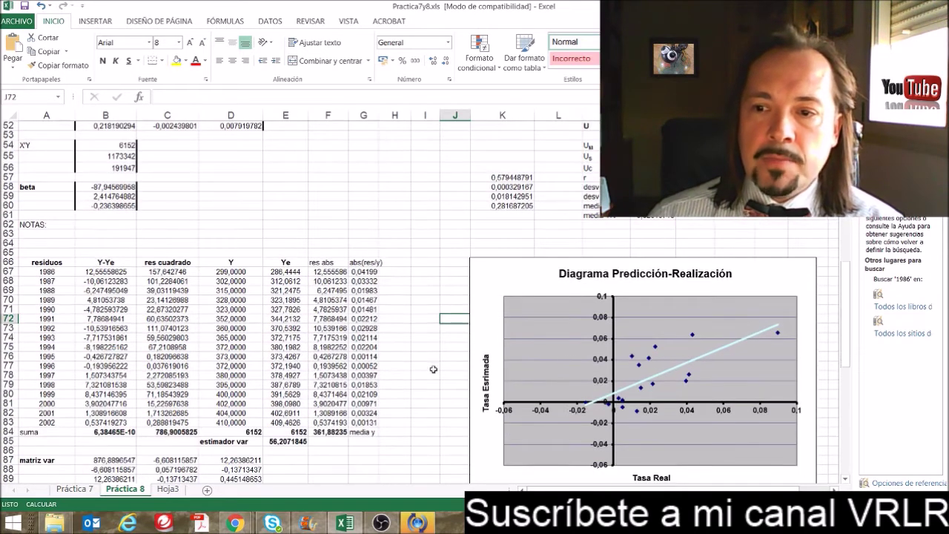
Step: Examine the data series and the vertical axis line and scale options of the Diagrama Predicción-Realización chart
{"action": "left_click", "coordinate": [635, 359]}
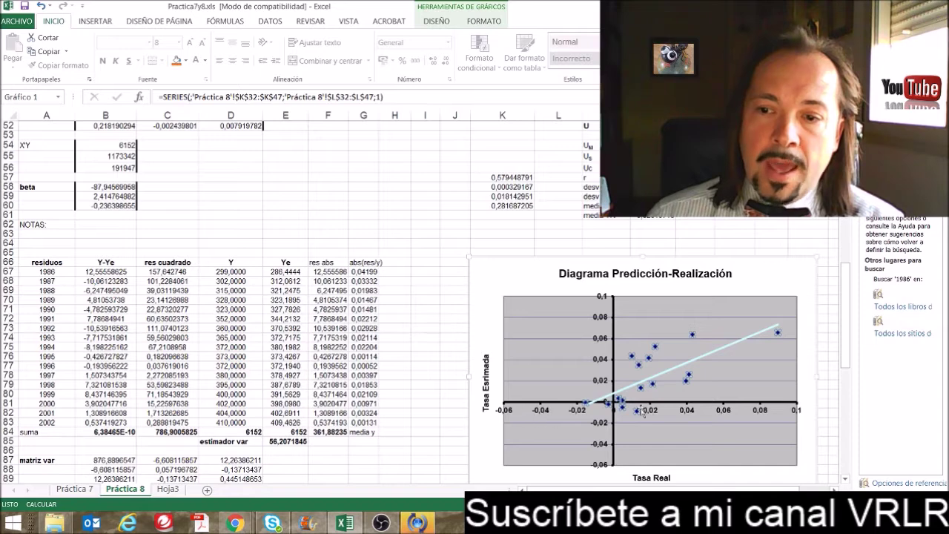
{"action": "left_click", "coordinate": [611, 382]}
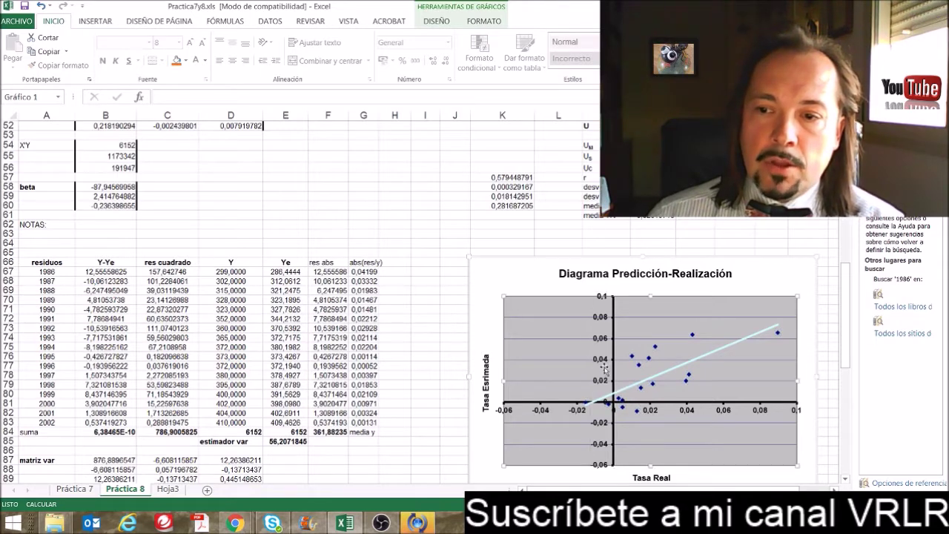
{"action": "double_click", "coordinate": [605, 368]}
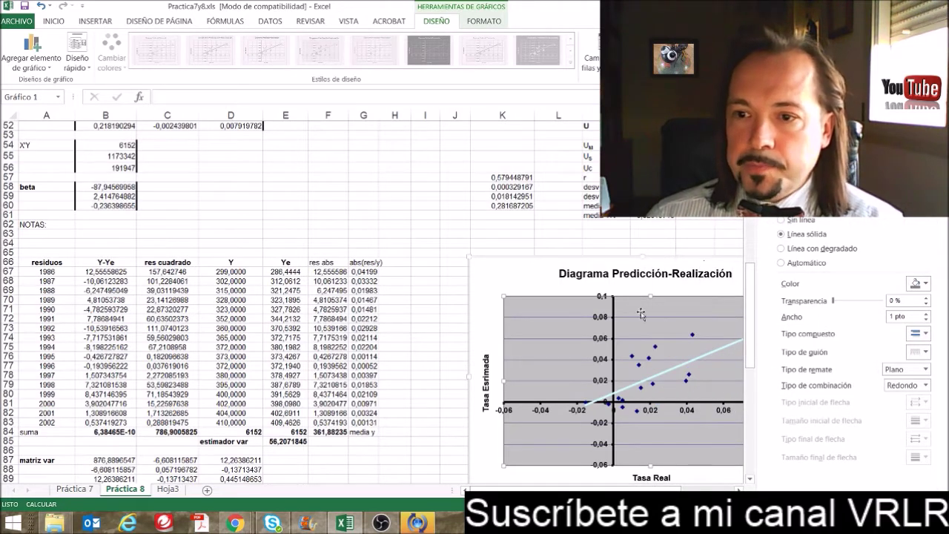
{"action": "left_click", "coordinate": [606, 362]}
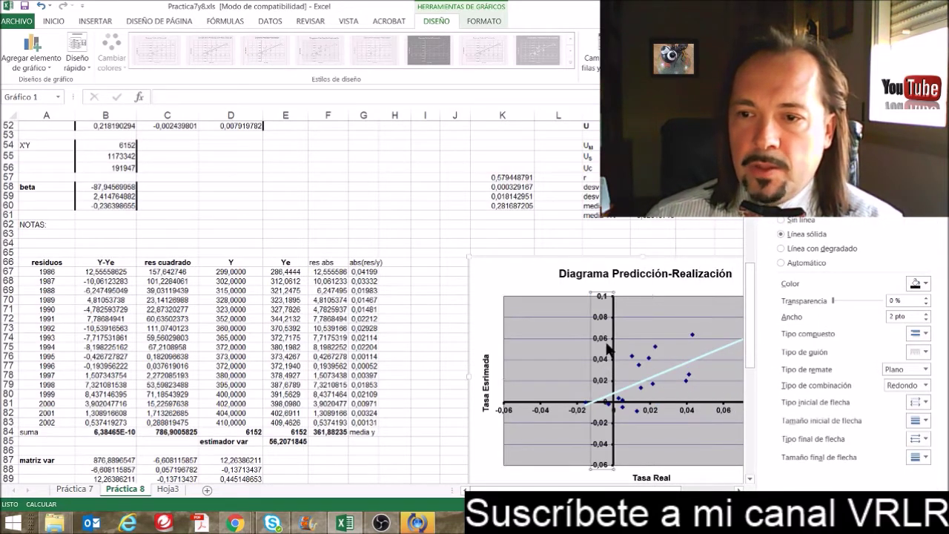
{"action": "left_click", "coordinate": [850, 175]}
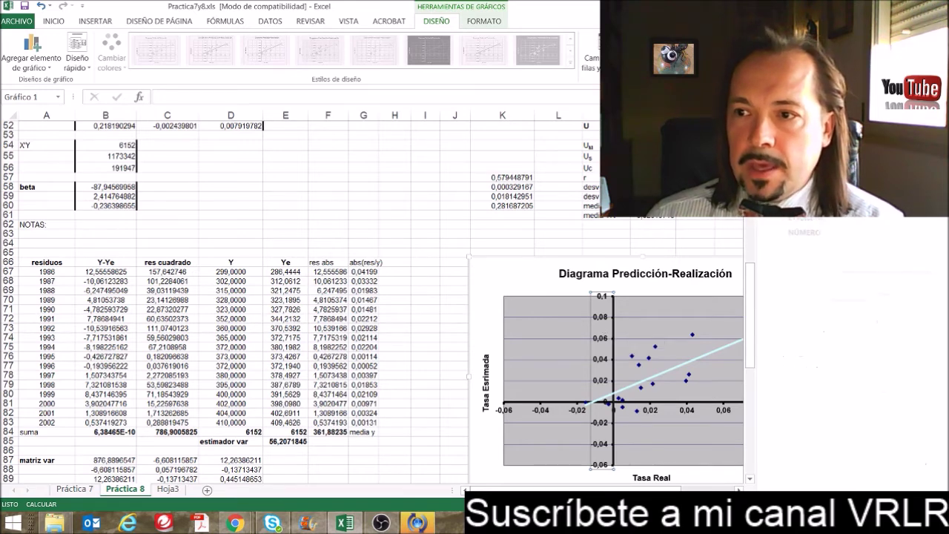
{"action": "left_click", "coordinate": [807, 187]}
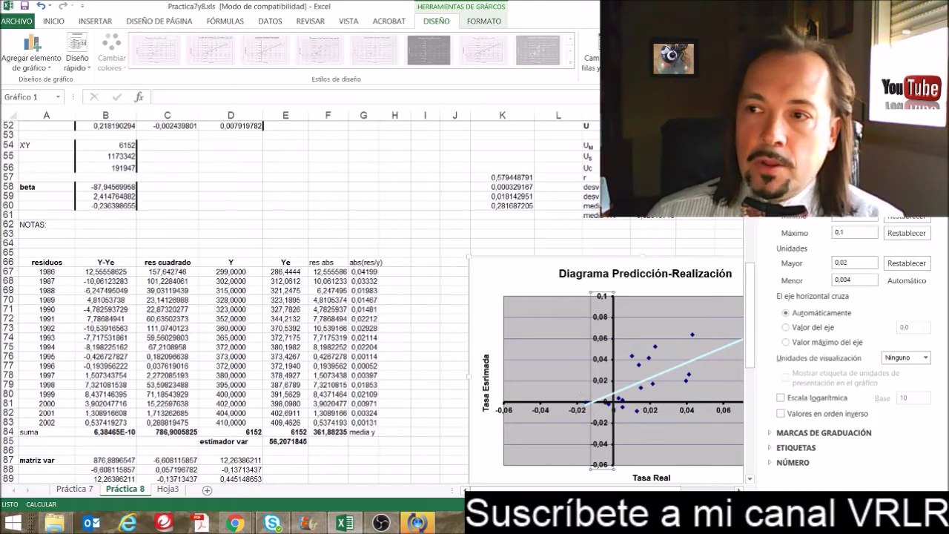
{"action": "left_click", "coordinate": [936, 119]}
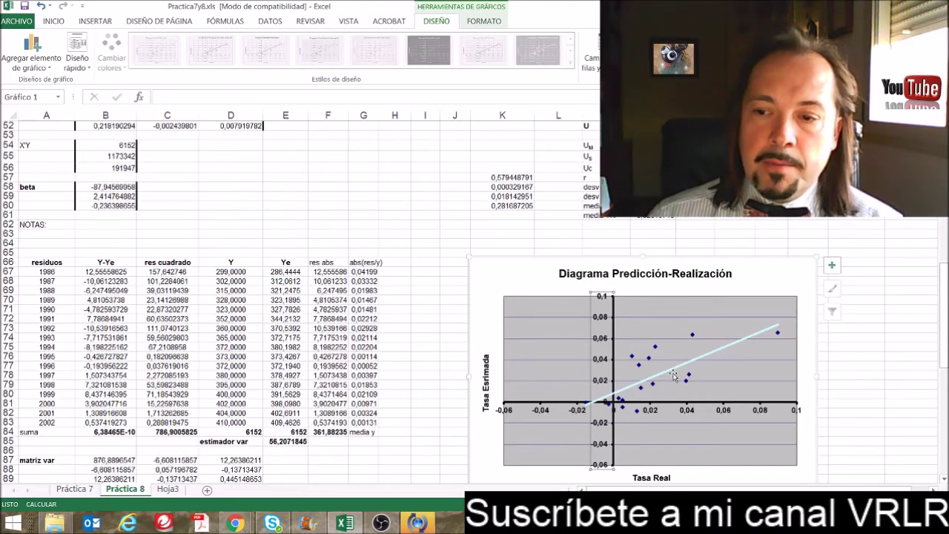
Step: Add a linear trendline to the data points of the Diagrama Predicción-Realización chart
{"action": "scroll", "coordinate": [673, 376], "scroll_direction": "down", "scroll_amount": 1}
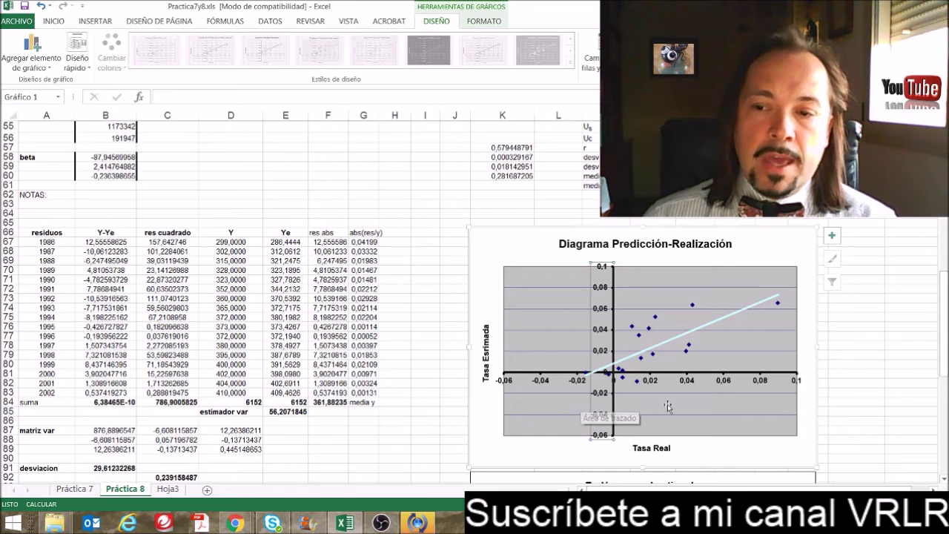
{"action": "left_click", "coordinate": [623, 379]}
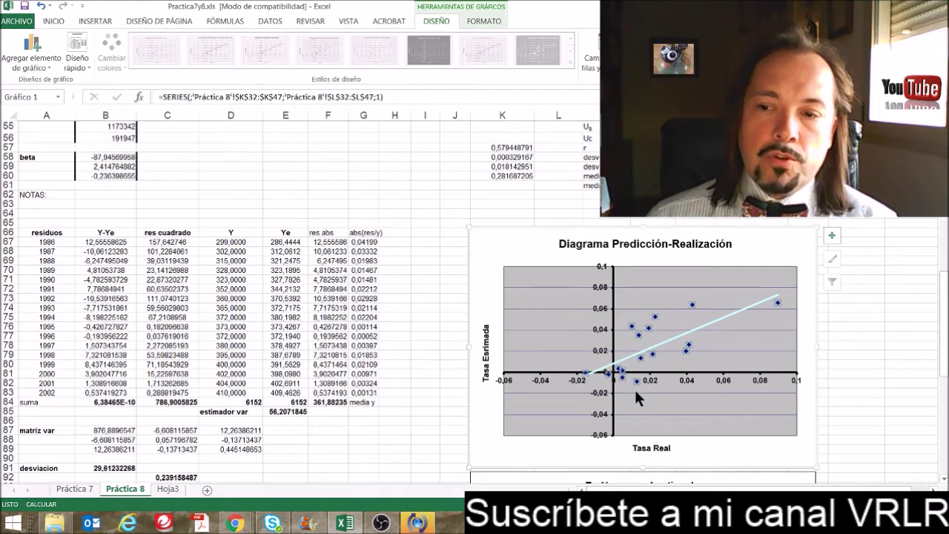
{"action": "left_click", "coordinate": [636, 390]}
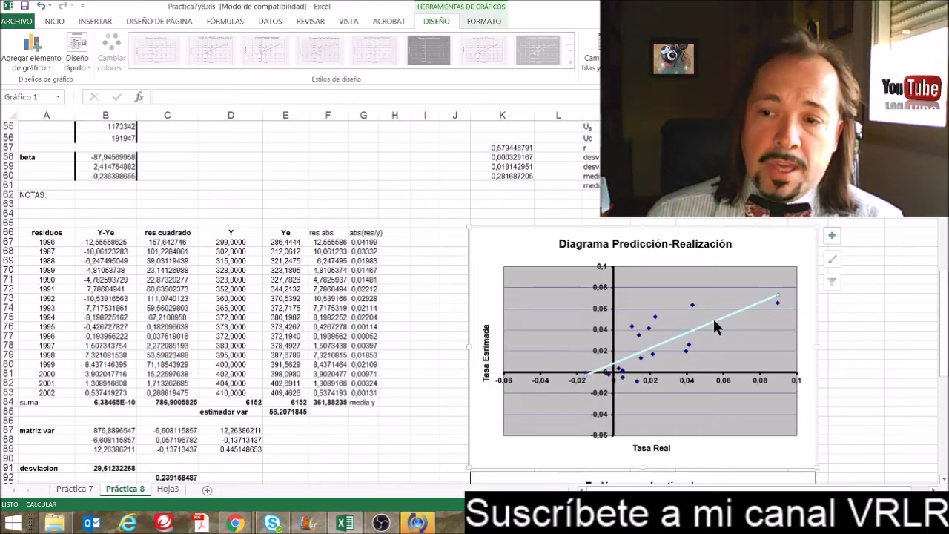
{"action": "left_click", "coordinate": [654, 343]}
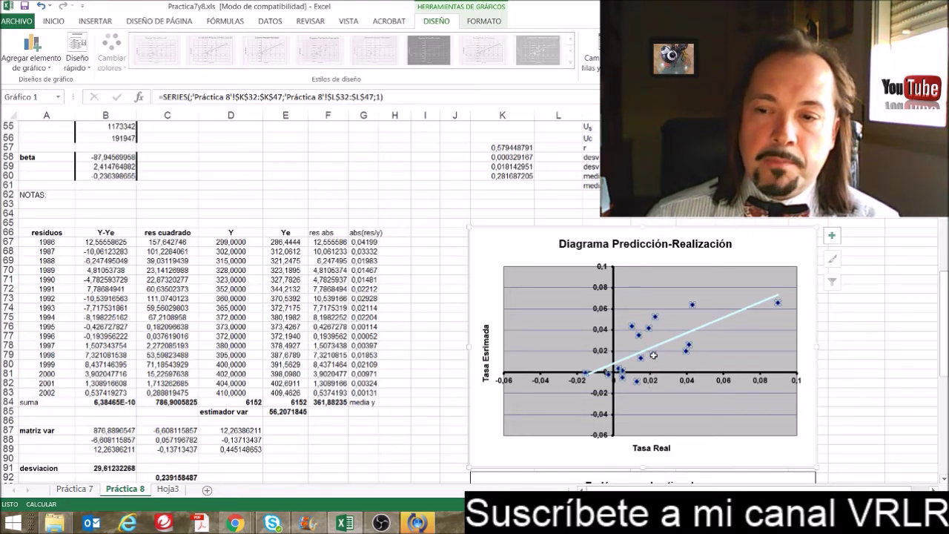
{"action": "right_click", "coordinate": [653, 360]}
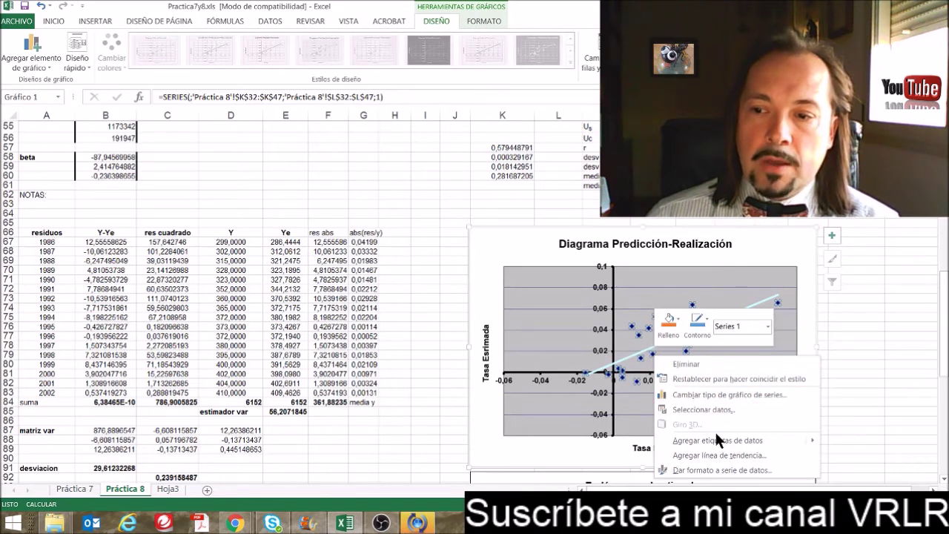
{"action": "left_click", "coordinate": [718, 454]}
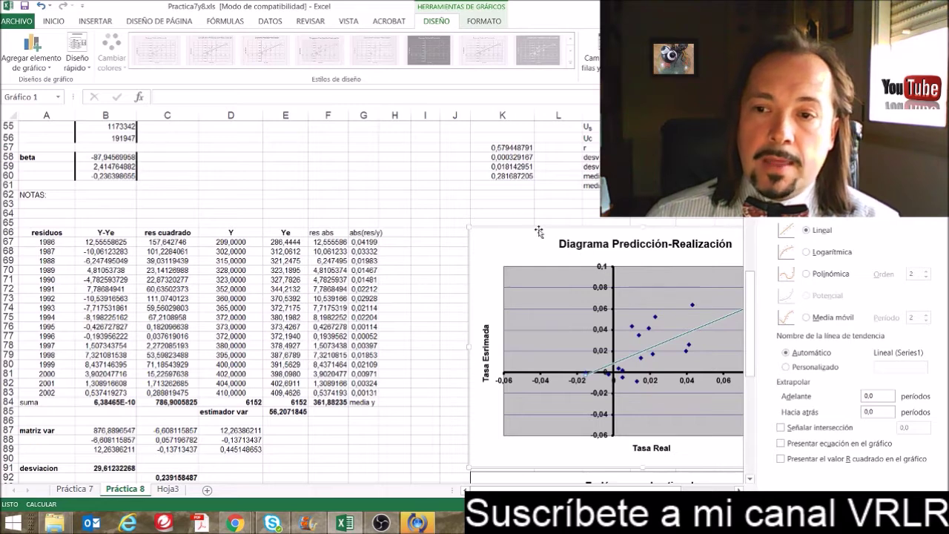
{"action": "left_click", "coordinate": [521, 211]}
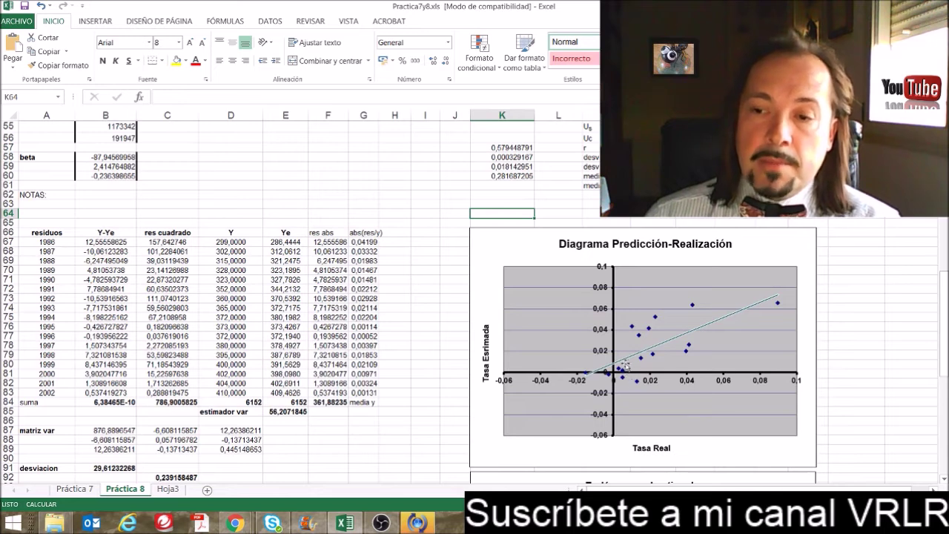
Step: View the Residuos chart below the Endógena real-estimada chart
{"action": "mouse_move", "coordinate": [627, 378]}
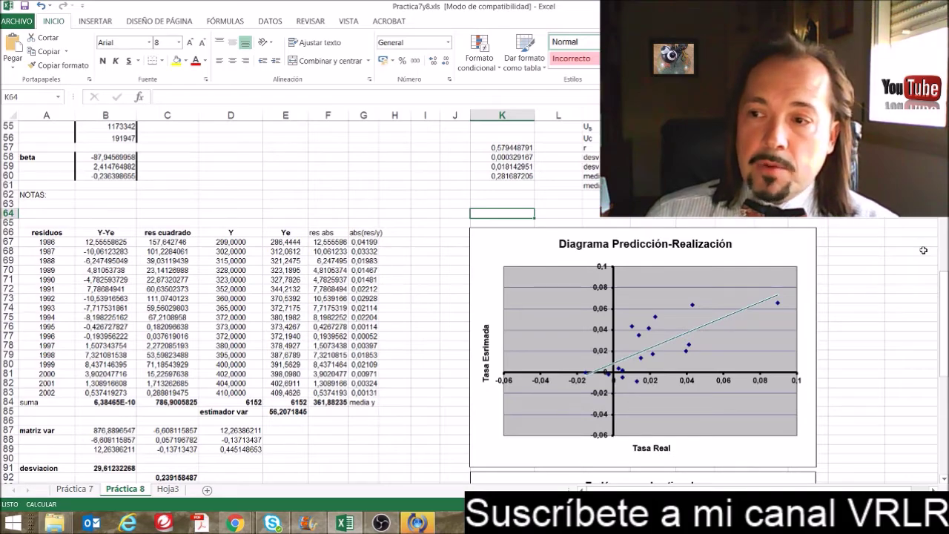
{"action": "left_click_drag", "start_coordinate": [942, 376], "coordinate": [943, 441]}
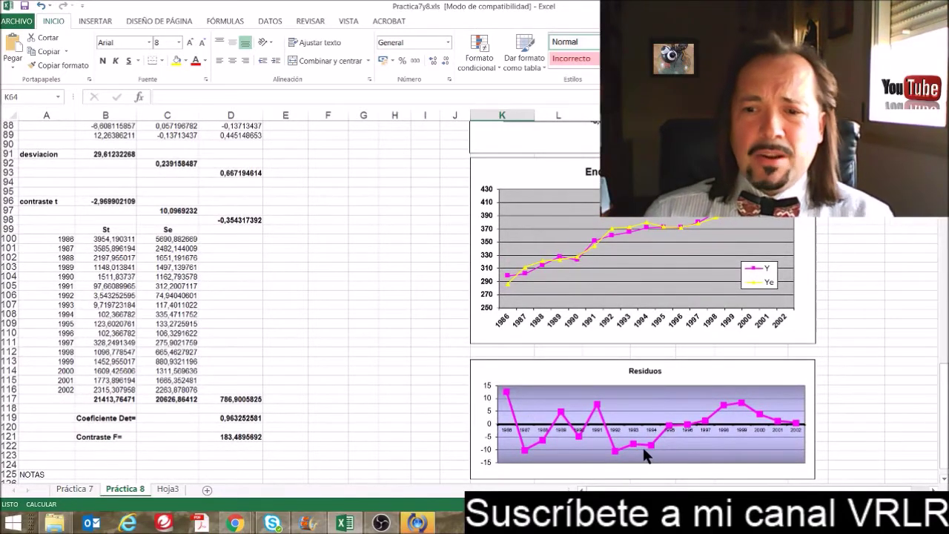